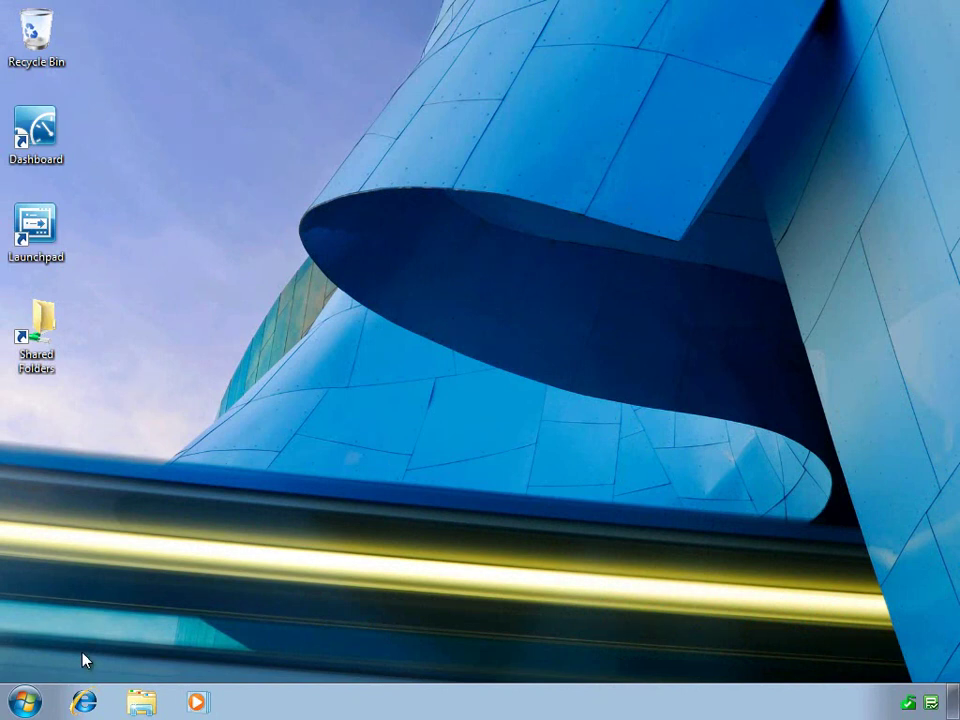
# Open the RWA favorite in Internet Explorer and sign in with the standard user's user name and account password
pyautogui.click(84, 701)
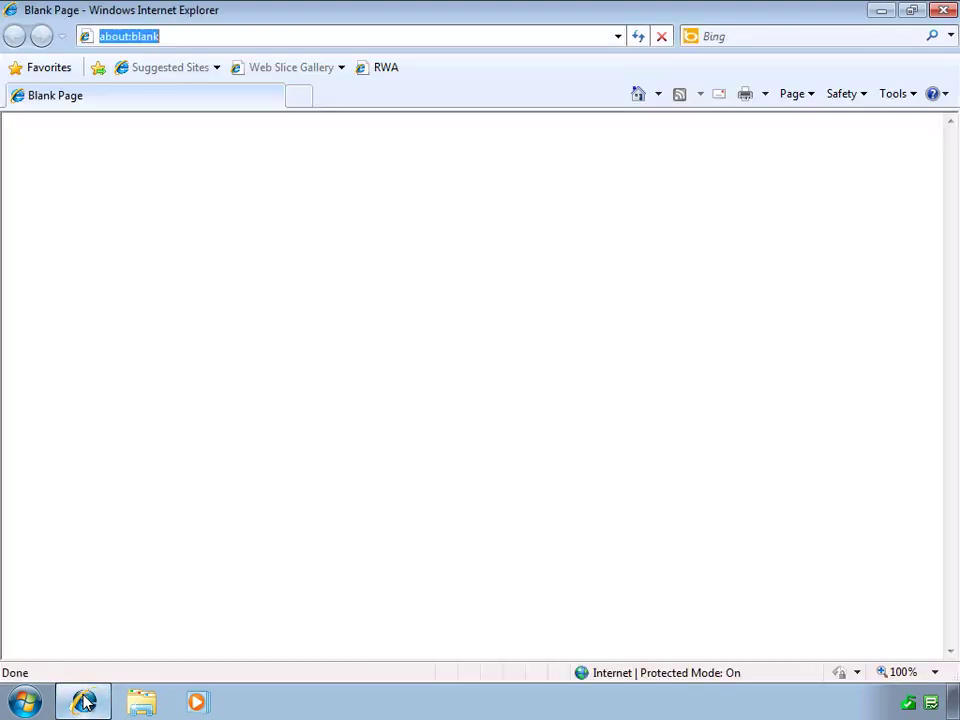
pyautogui.click(386, 77)
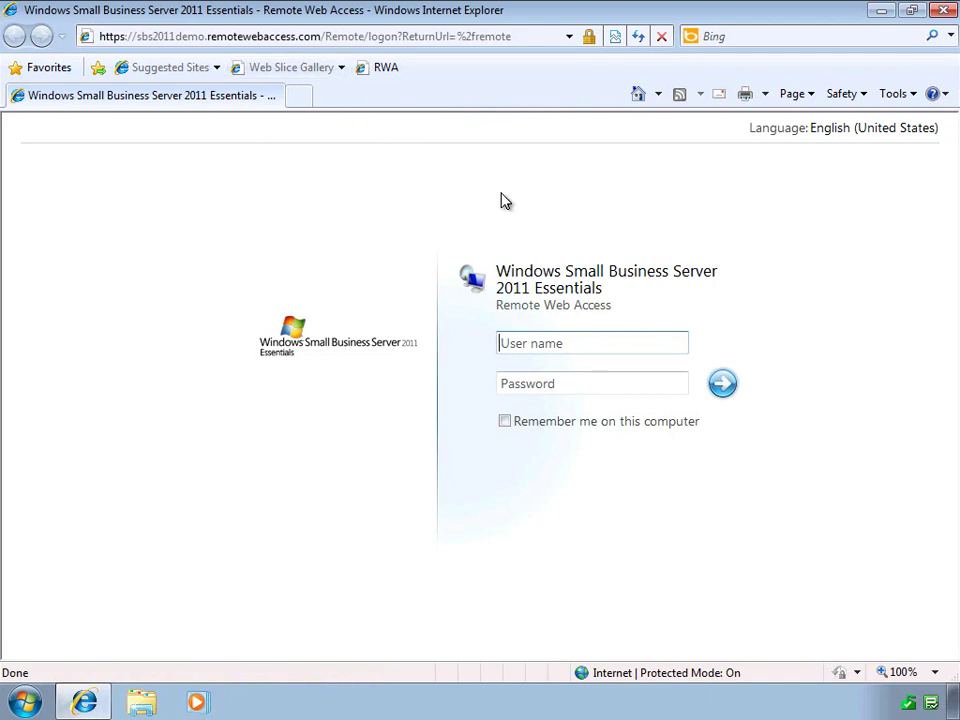
pyautogui.click(612, 342)
pyautogui.write('jeffp')
pyautogui.press('Tab')
pyautogui.write('••••••••••')
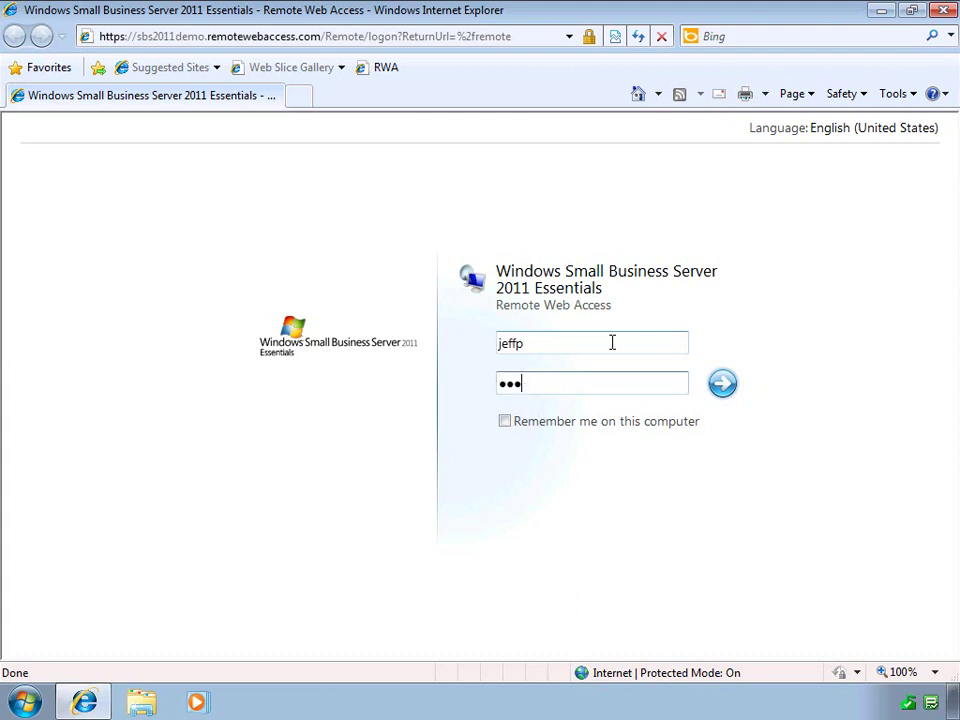
pyautogui.press('Return')
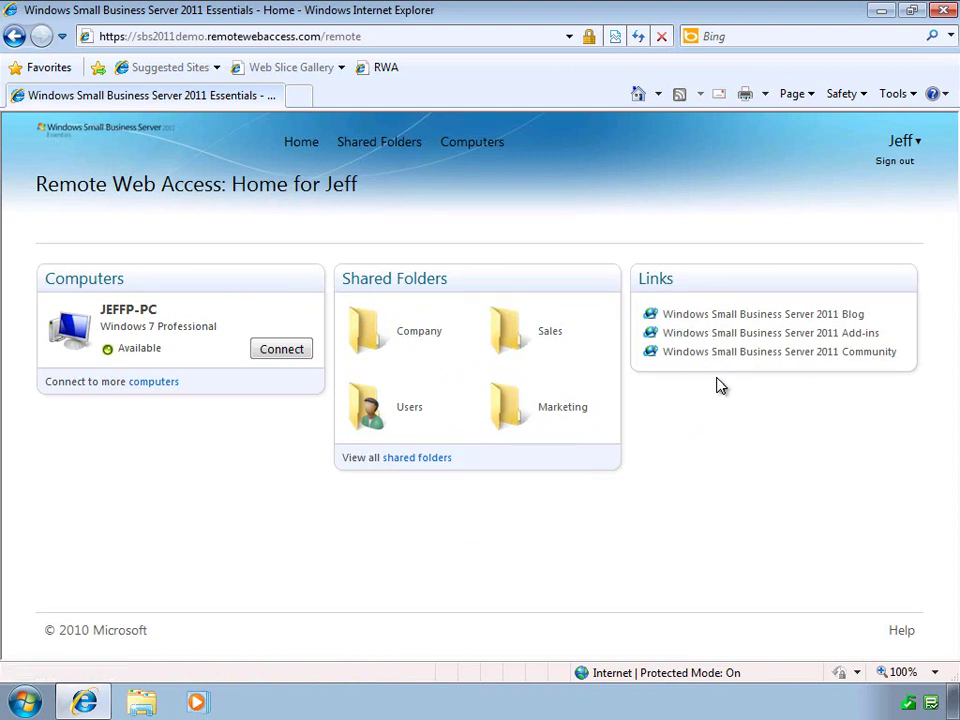
# Connect to the listed Windows 7 Professional computer with the account password, and disconnect the remote session
pyautogui.click(900, 141)
pyautogui.click(280, 352)
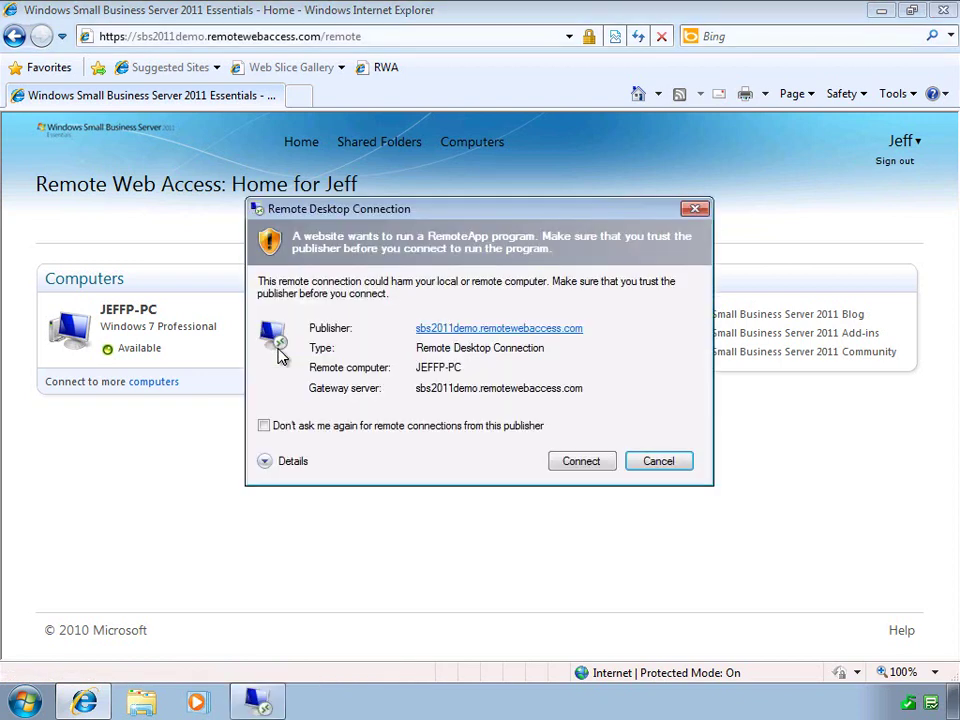
pyautogui.click(580, 461)
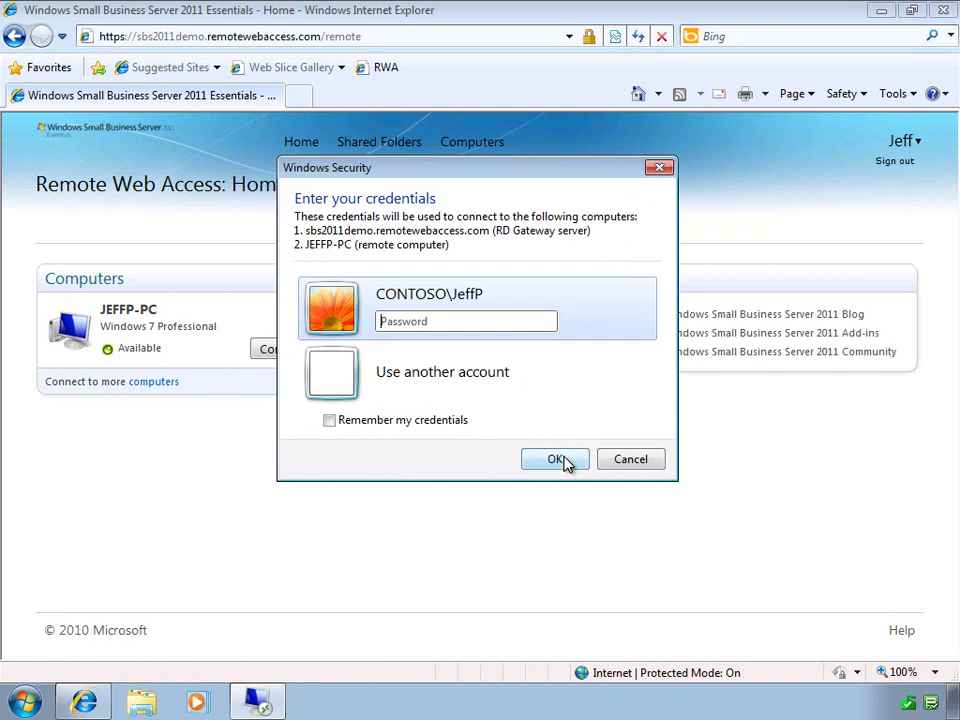
pyautogui.click(510, 321)
pyautogui.write('•••••••••')
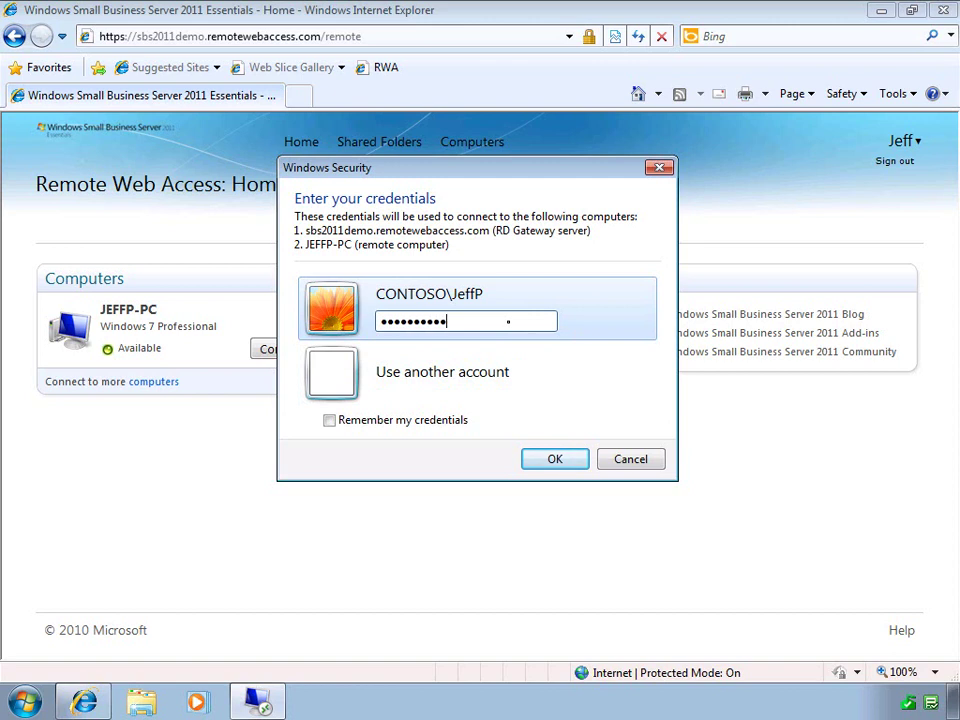
pyautogui.press('Return')
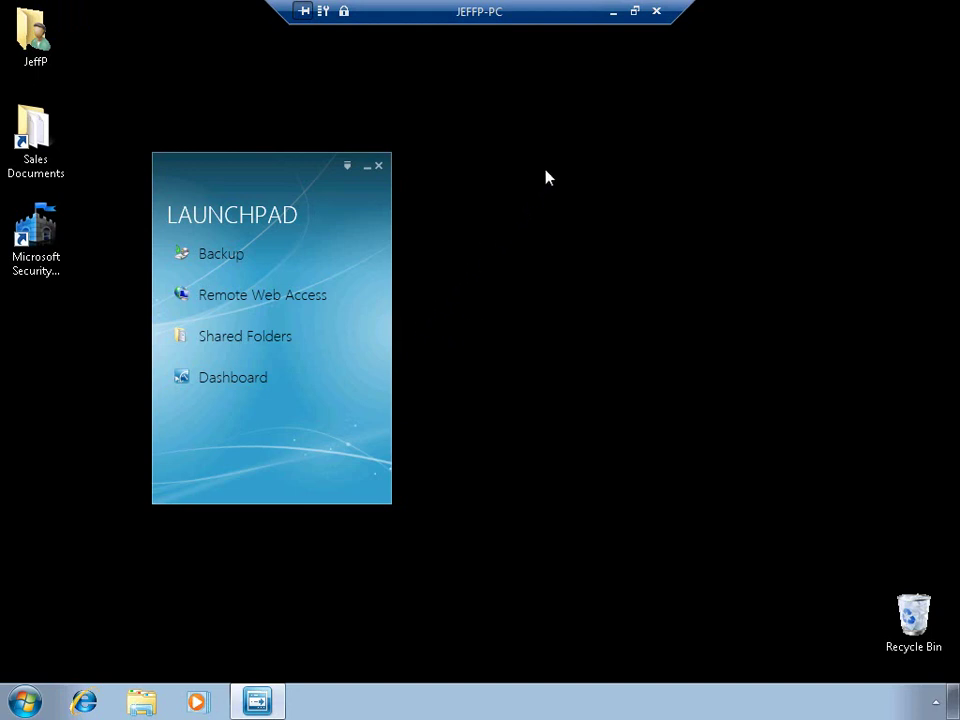
pyautogui.click(656, 15)
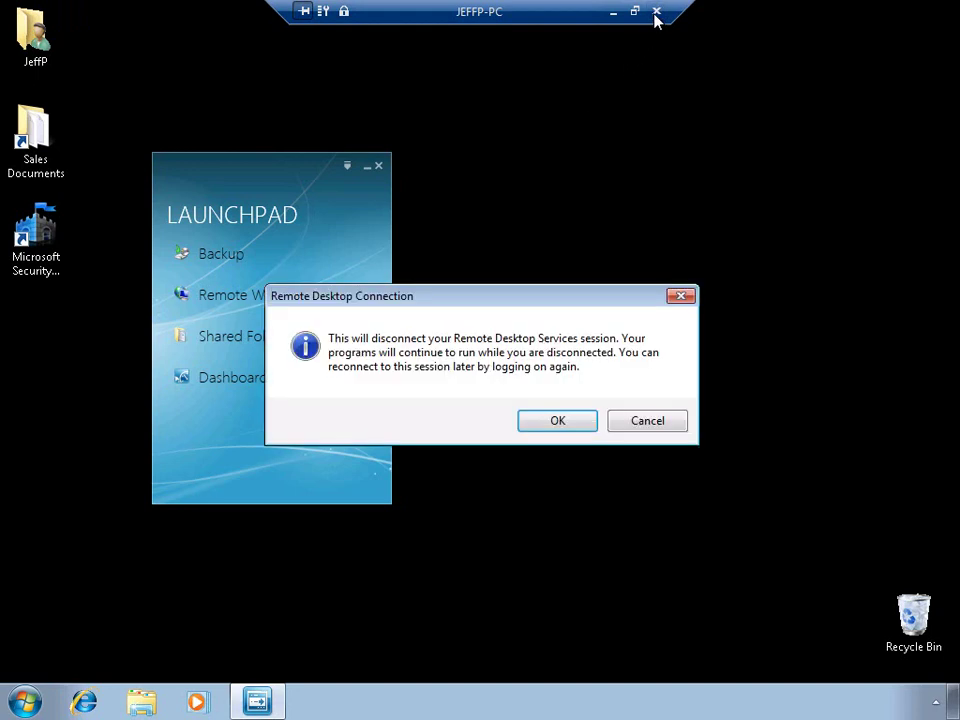
pyautogui.click(554, 420)
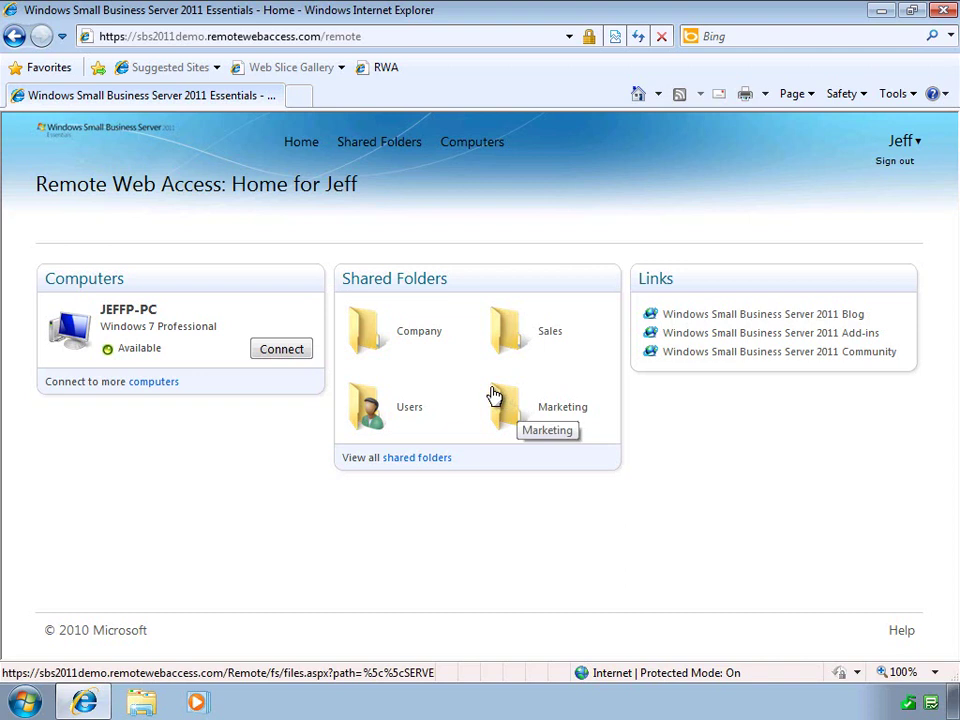
# Browse the Company and Sales shared folders and select Contoso Sales forecast.txt in Sales
pyautogui.click(432, 341)
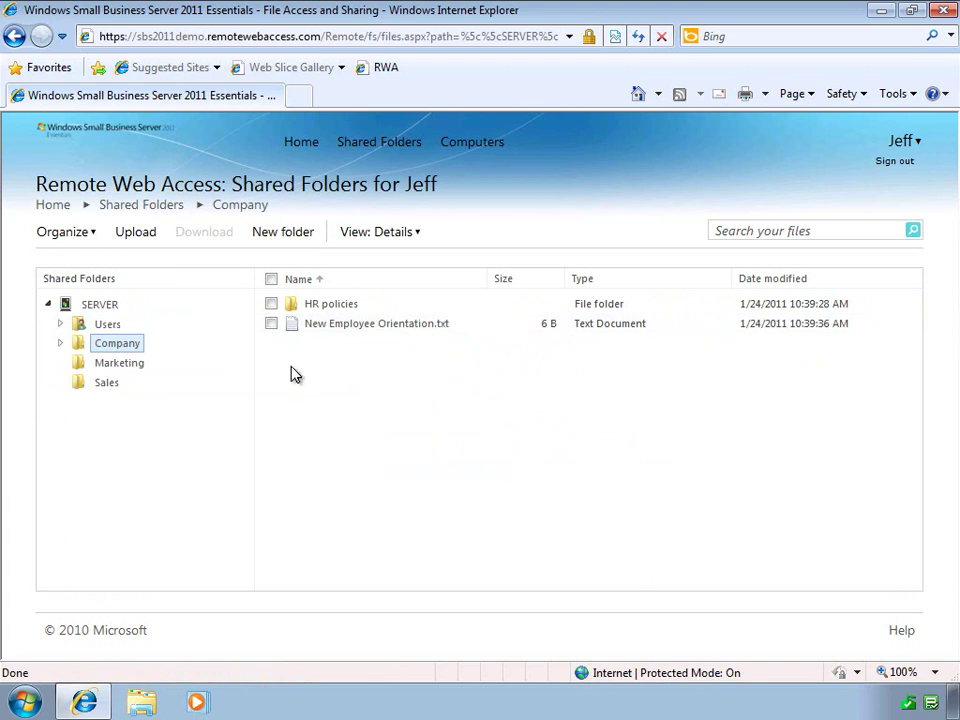
pyautogui.click(112, 390)
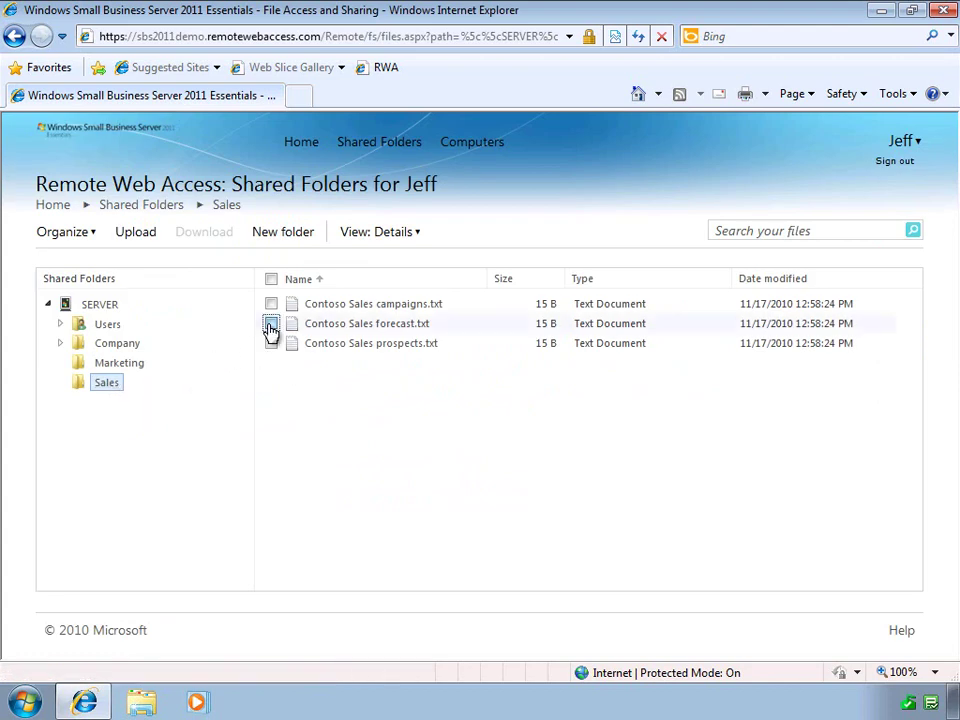
pyautogui.click(271, 324)
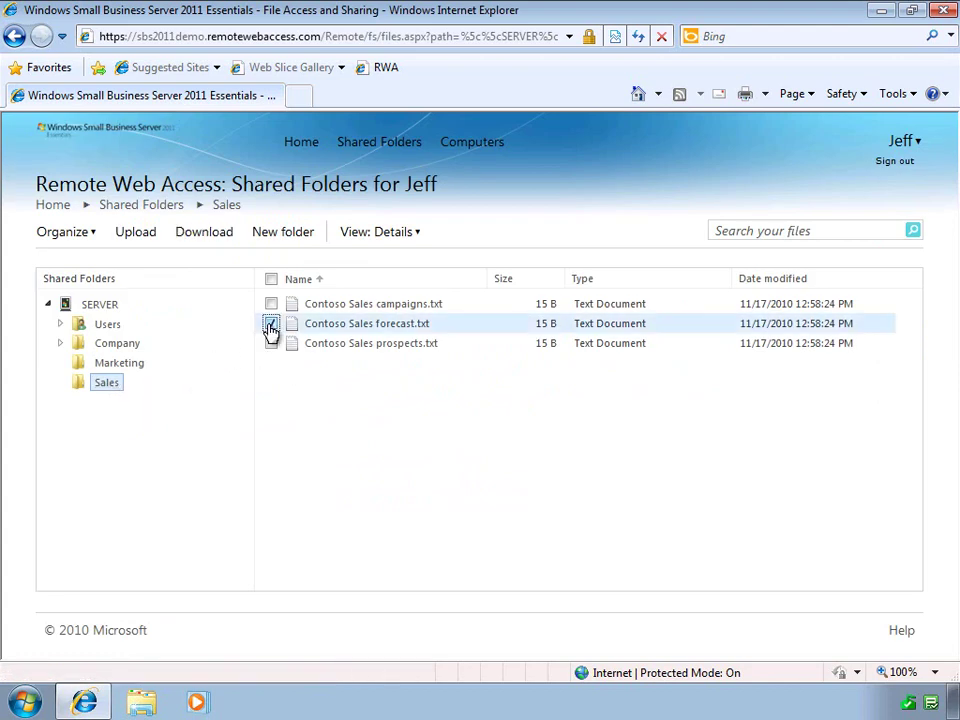
# Change the Sales folder's file view to Icons
pyautogui.click(95, 240)
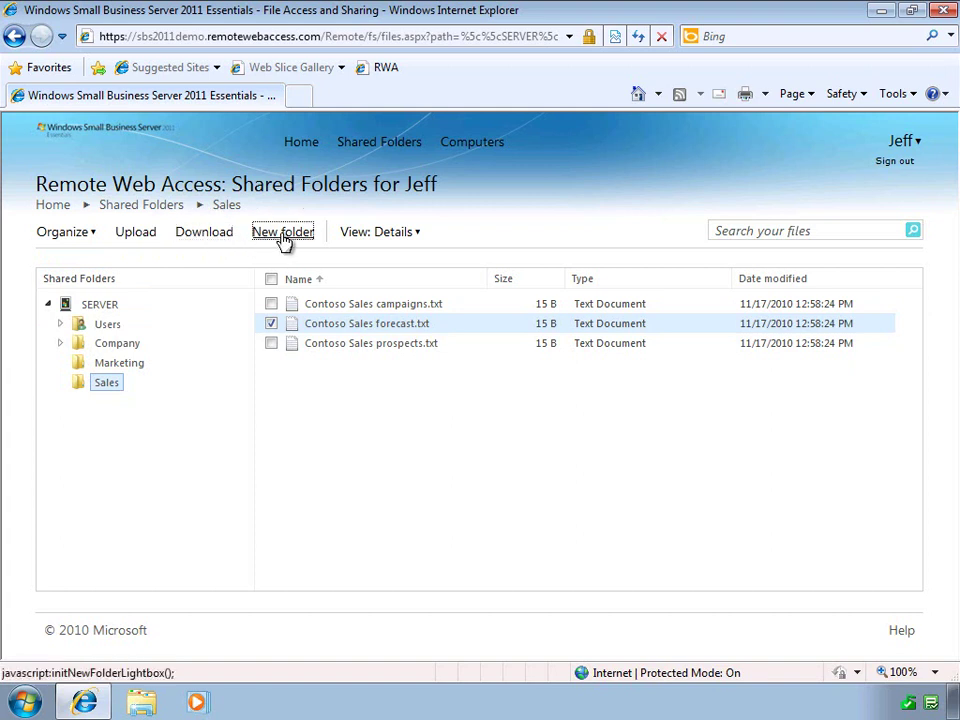
pyautogui.click(396, 234)
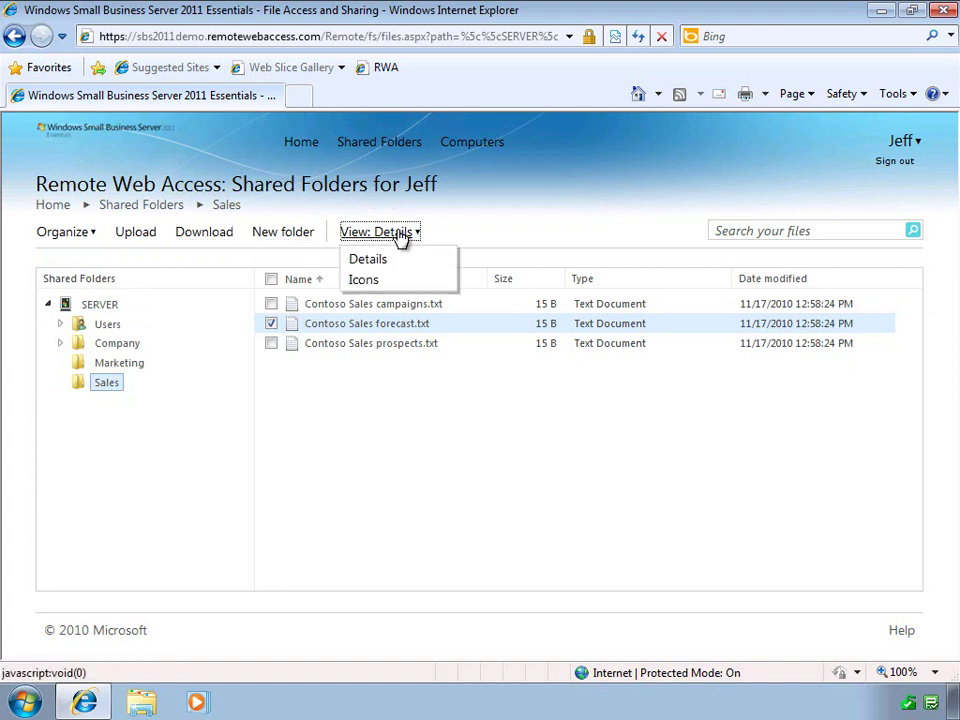
pyautogui.click(366, 281)
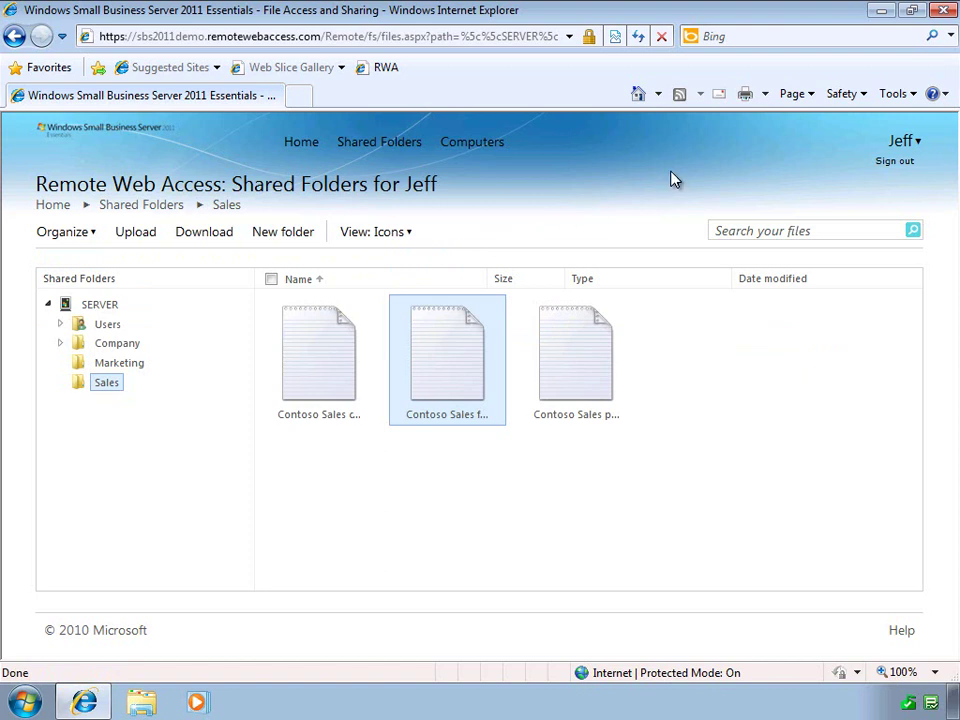
# Close and reopen the browser, and sign in to Remote Web Access with the second user's user name and account password
pyautogui.click(940, 10)
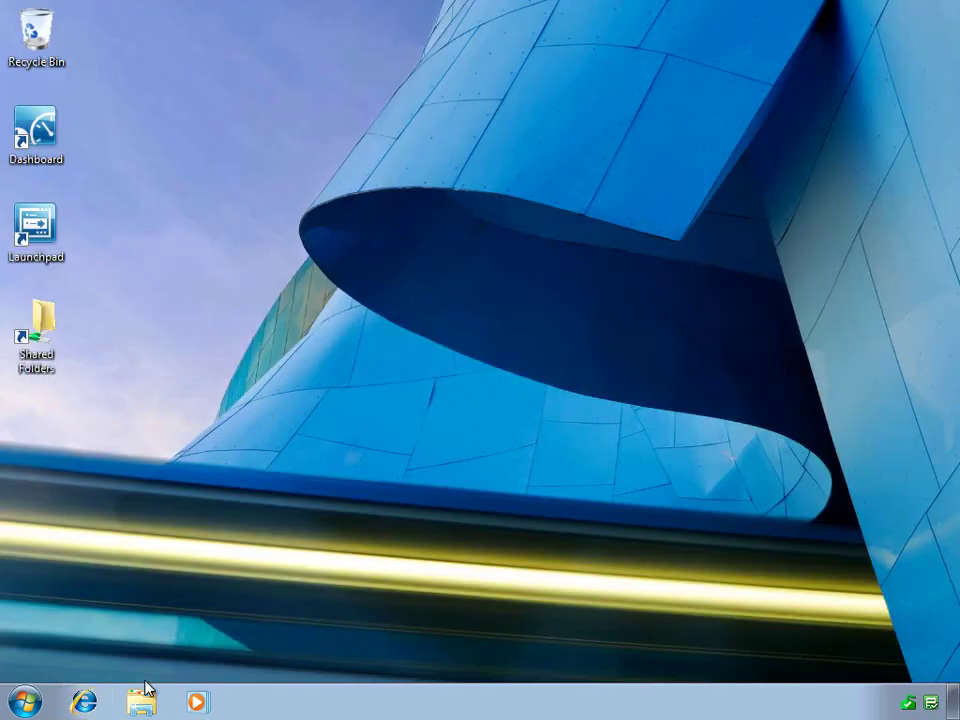
pyautogui.click(83, 702)
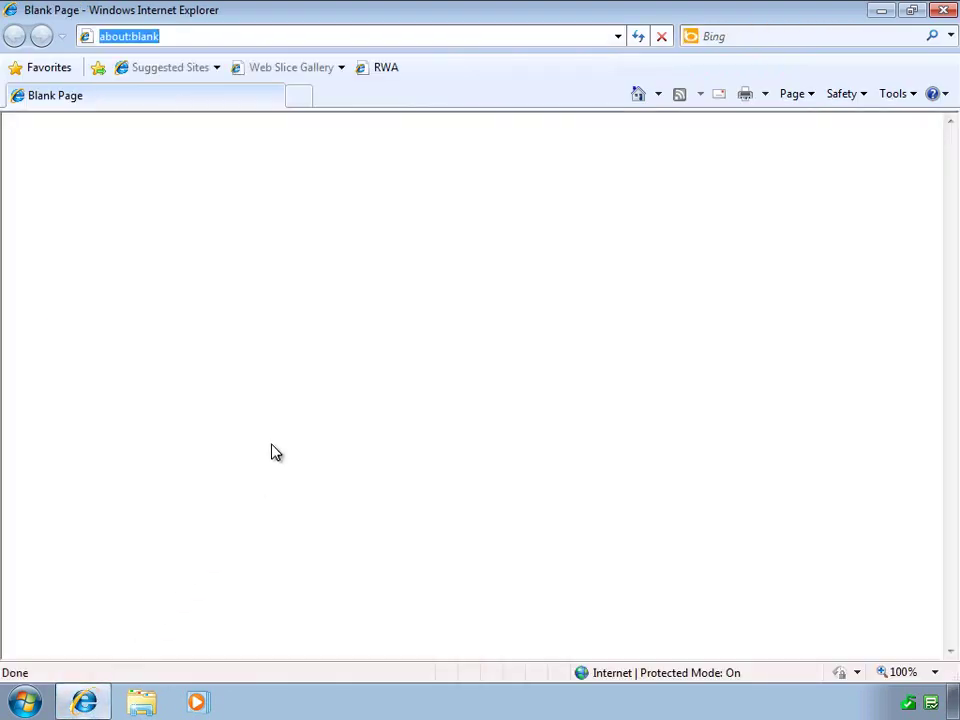
pyautogui.click(384, 74)
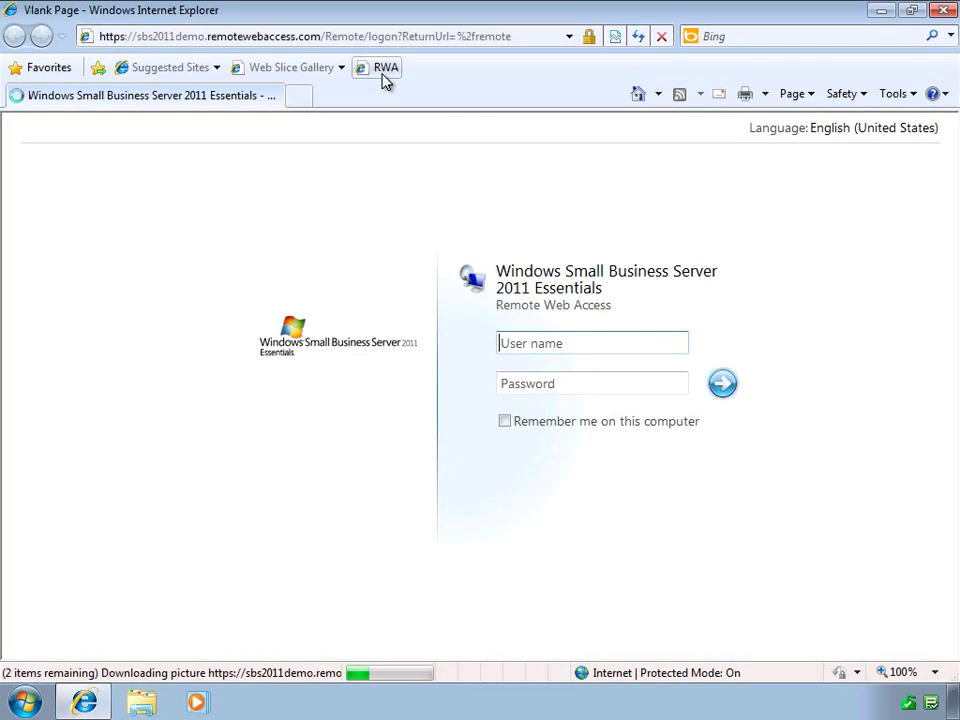
pyautogui.write('rolandw')
pyautogui.press('Tab')
pyautogui.write('**********')
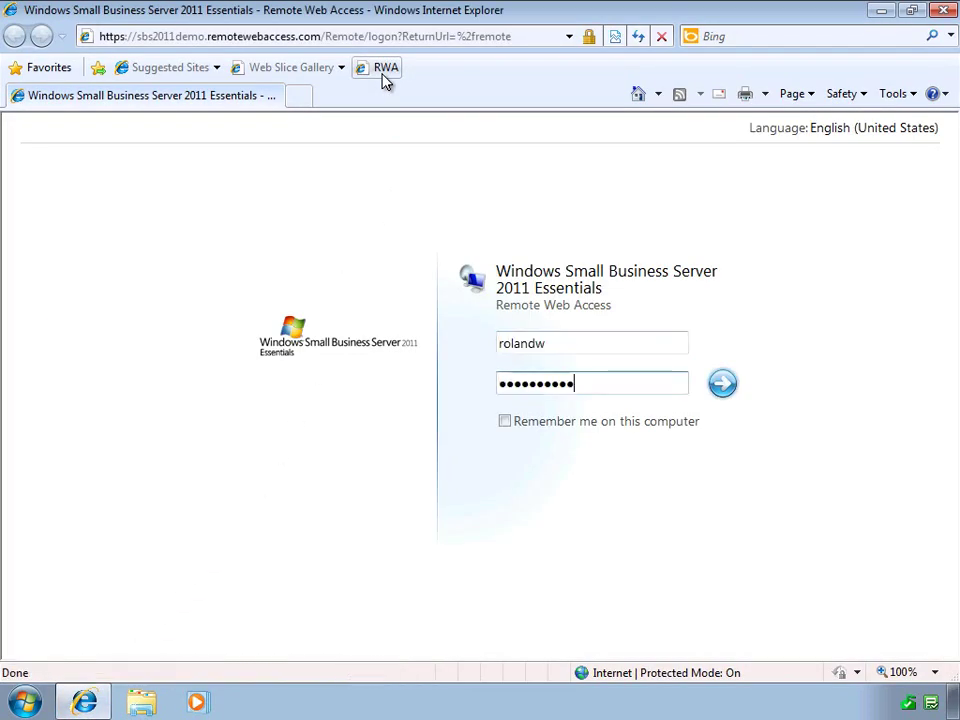
pyautogui.press('Return')
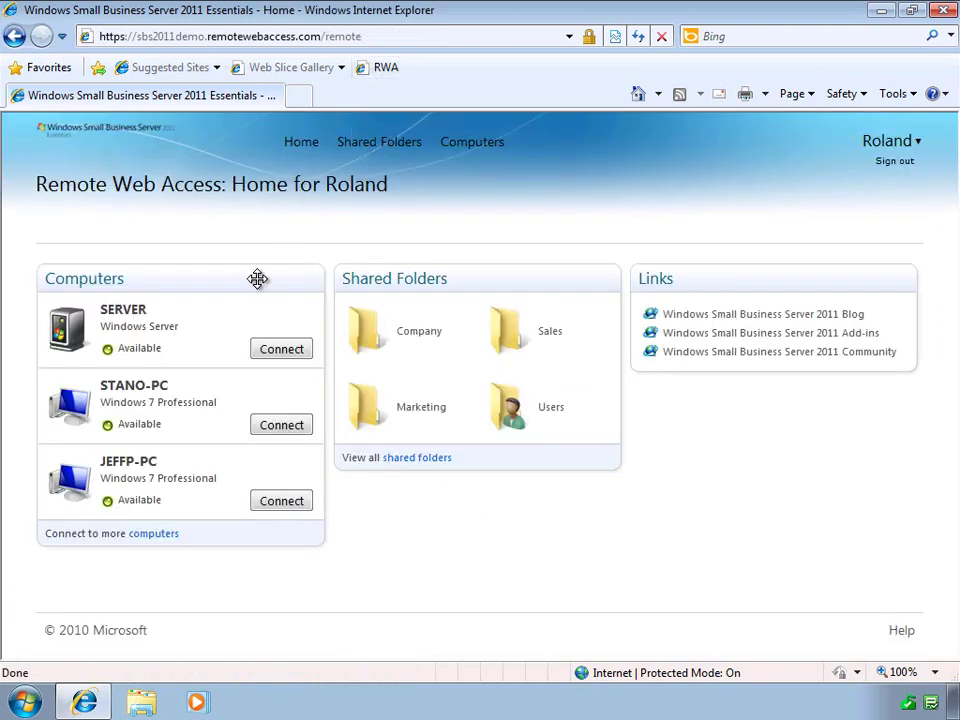
# Connect to SERVER from the home page and allow its Dashboard RemoteApp program to run
pyautogui.click(270, 355)
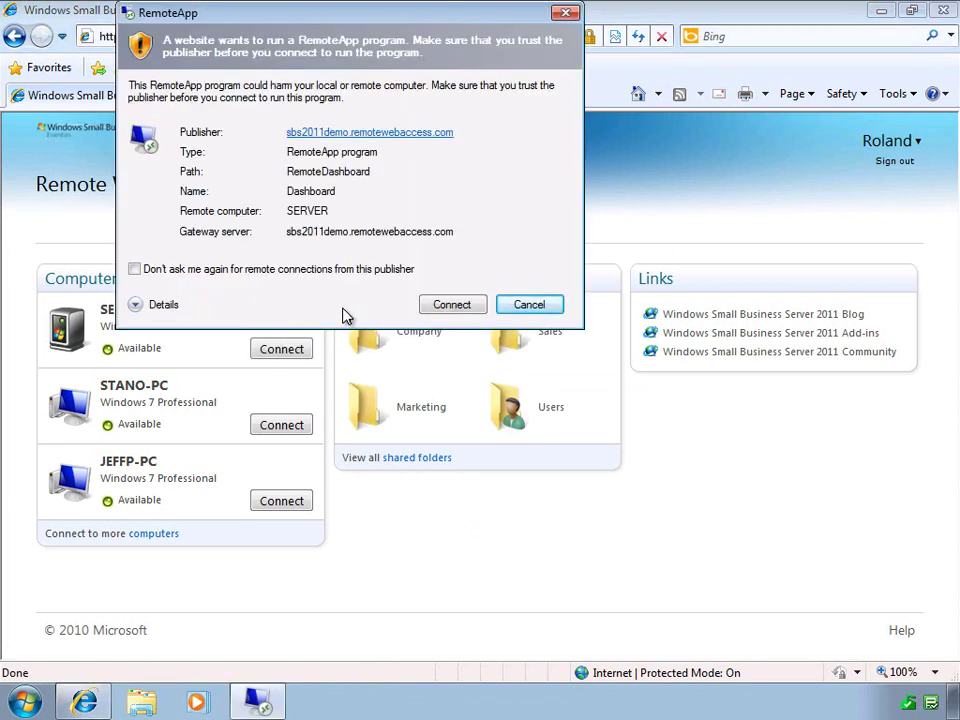
pyautogui.click(450, 305)
pyautogui.click(428, 304)
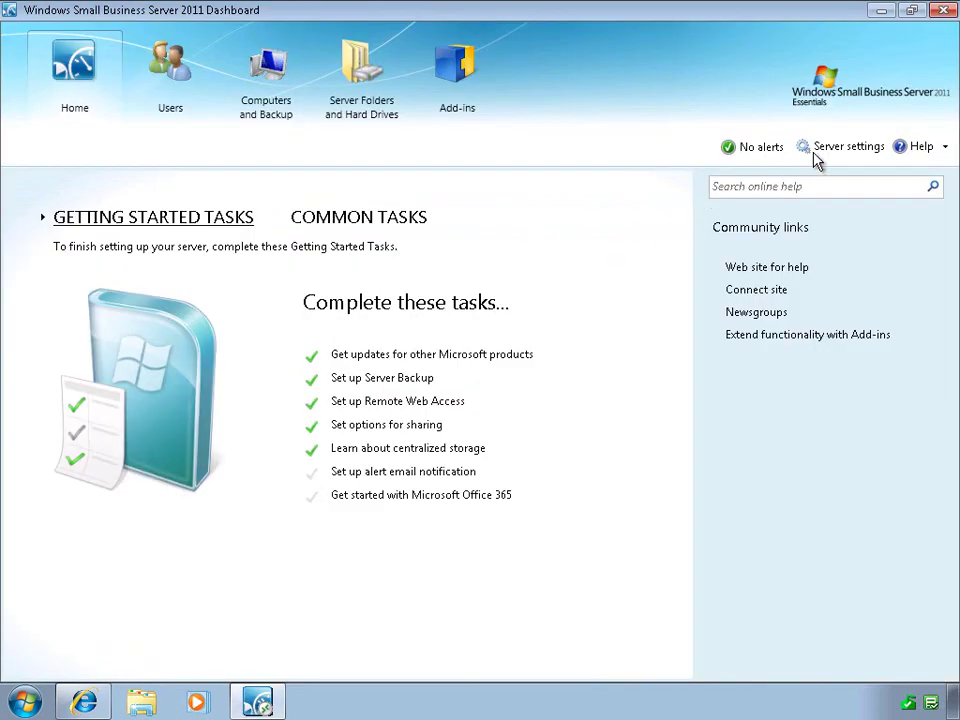
# Open the Remote Web Access customization in the server settings and review its logon page and home page link options
pyautogui.click(827, 150)
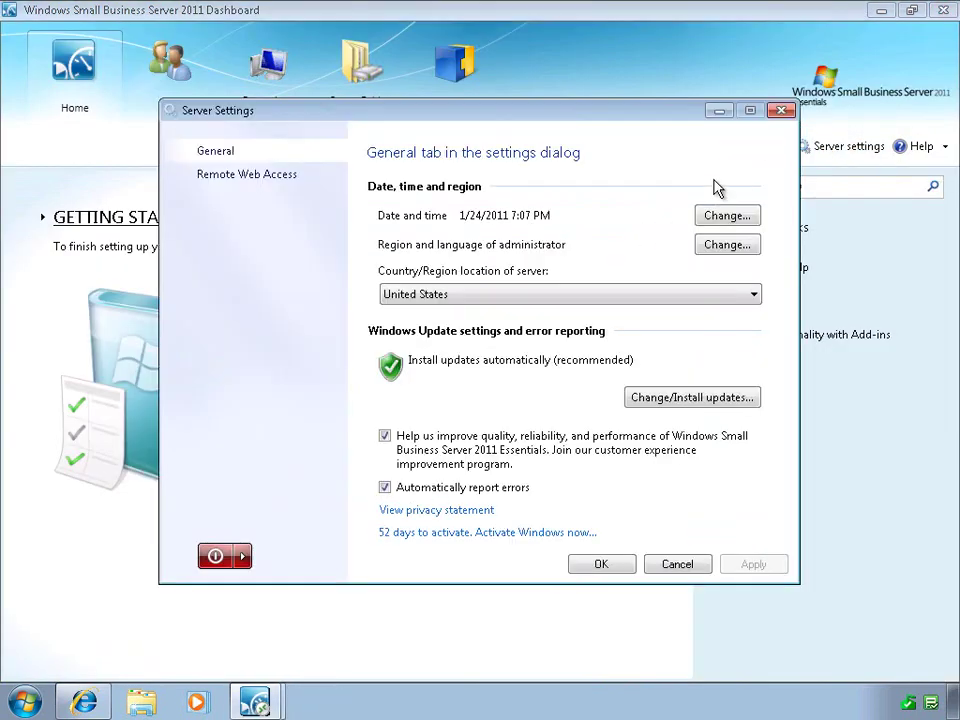
pyautogui.click(279, 178)
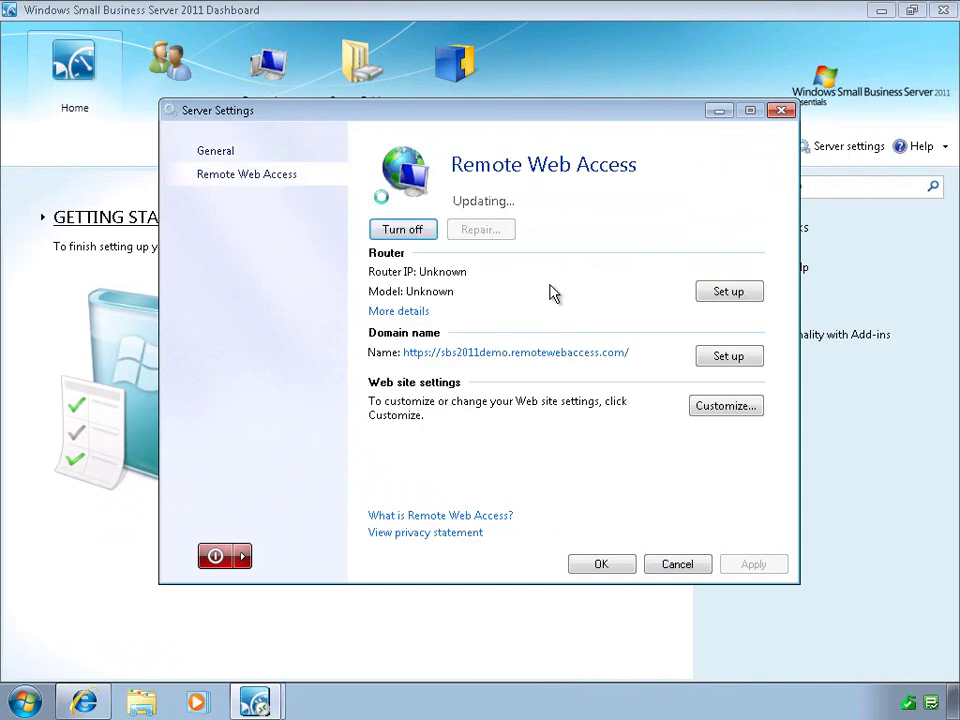
pyautogui.click(714, 417)
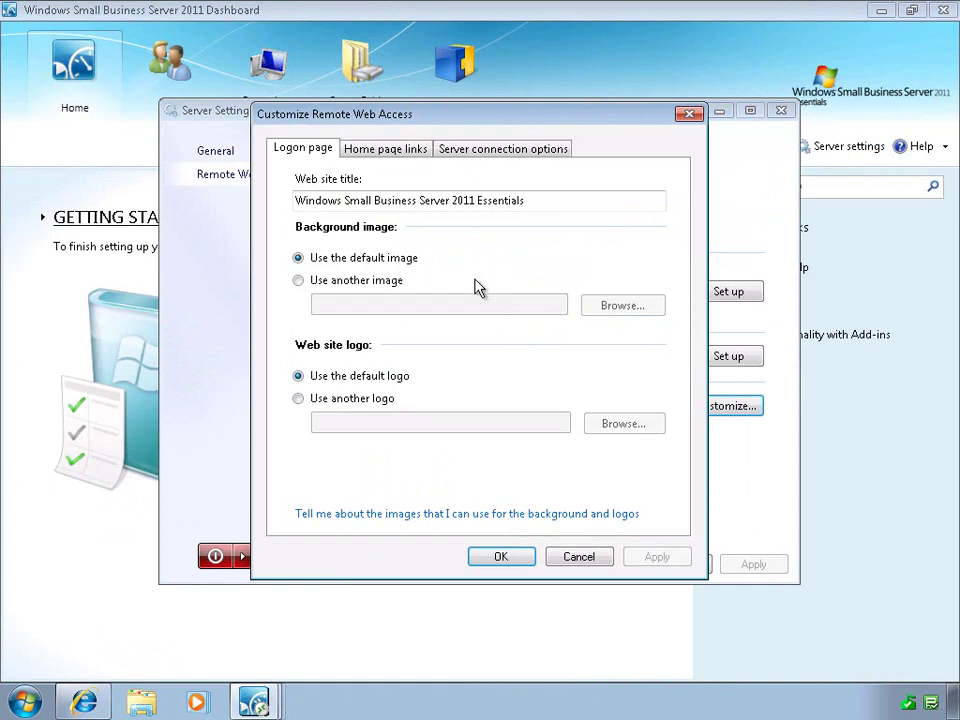
pyautogui.click(409, 160)
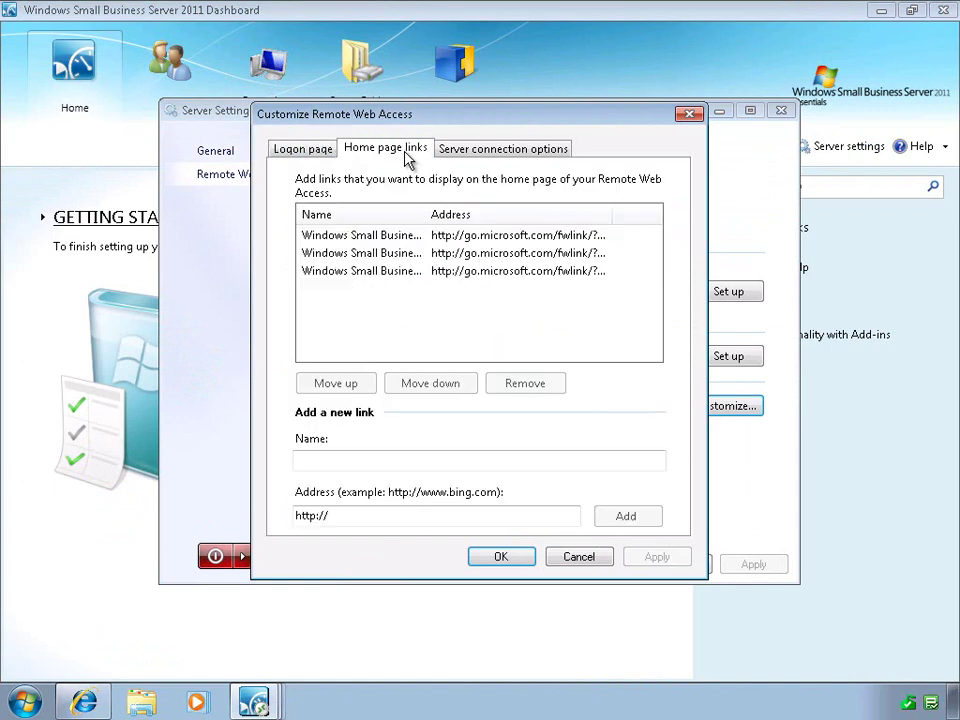
# Set the server connection option to Open Remote Desktop and save the Remote Web Access and server settings
pyautogui.click(460, 156)
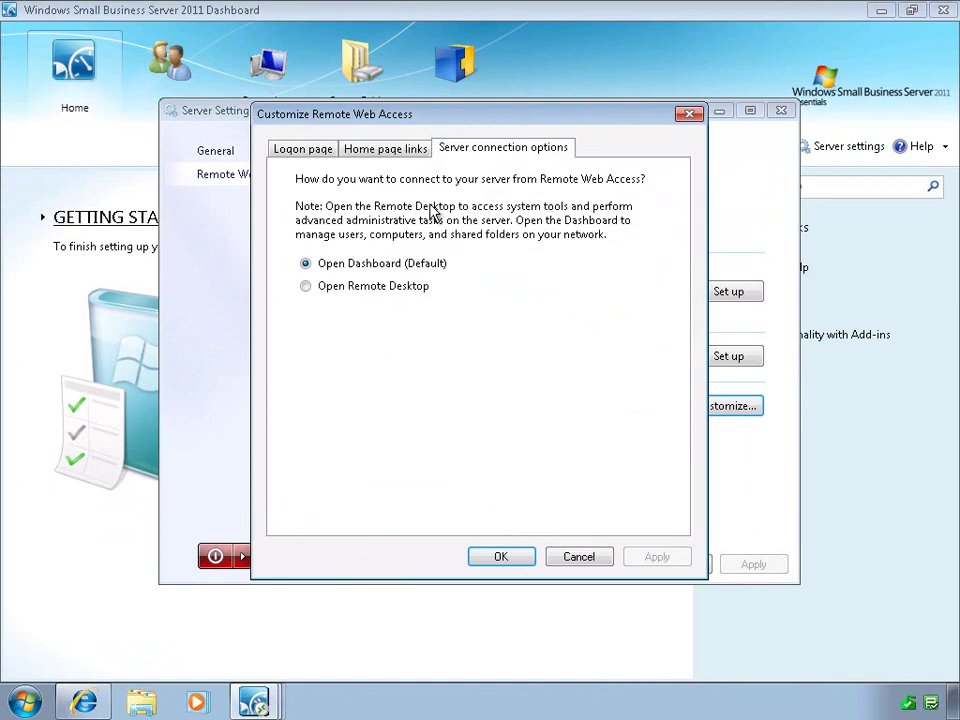
pyautogui.click(306, 287)
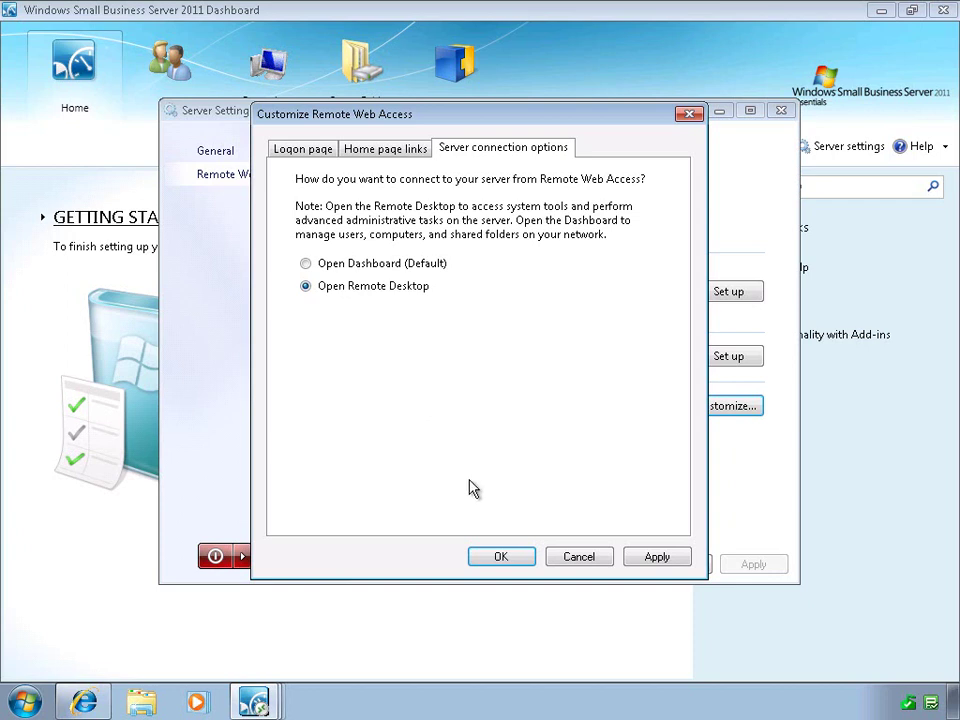
pyautogui.click(498, 560)
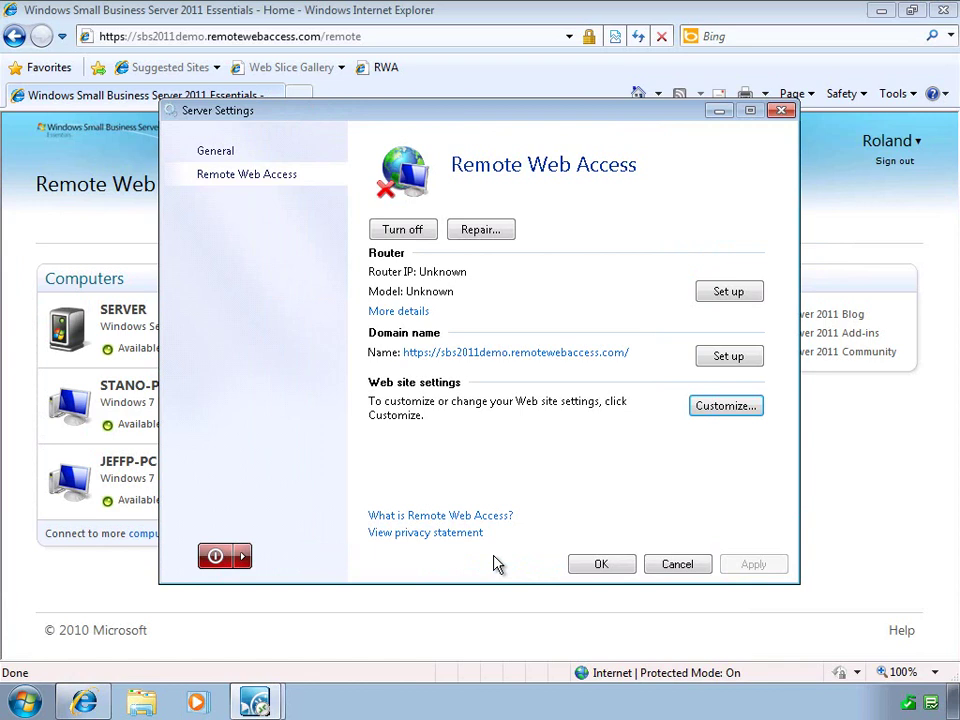
pyautogui.click(596, 567)
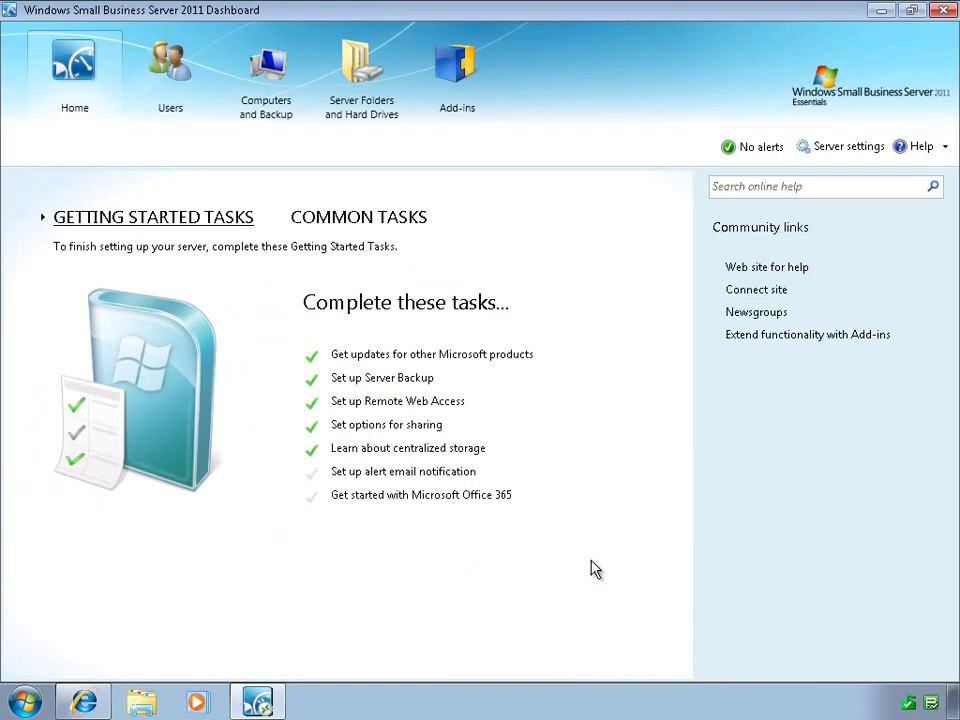